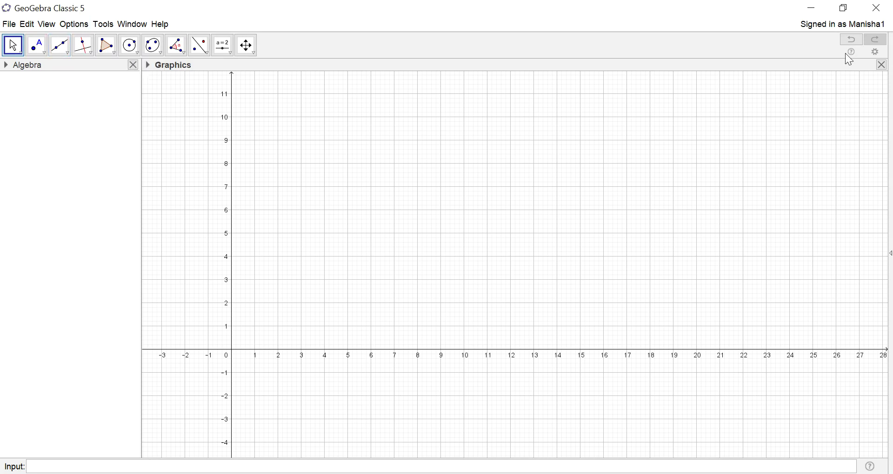
# - In Graphics preferences, label the x-axis 'Re' and the y-axis 'Im'
pyautogui.click(879, 55)
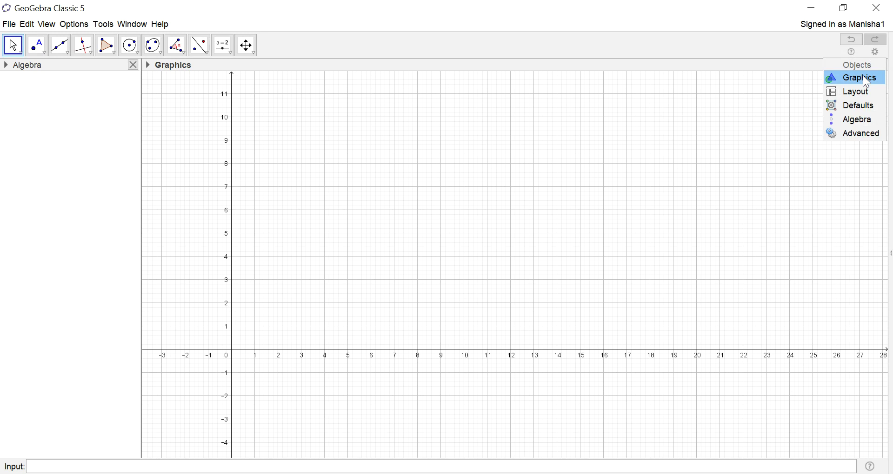
pyautogui.click(855, 78)
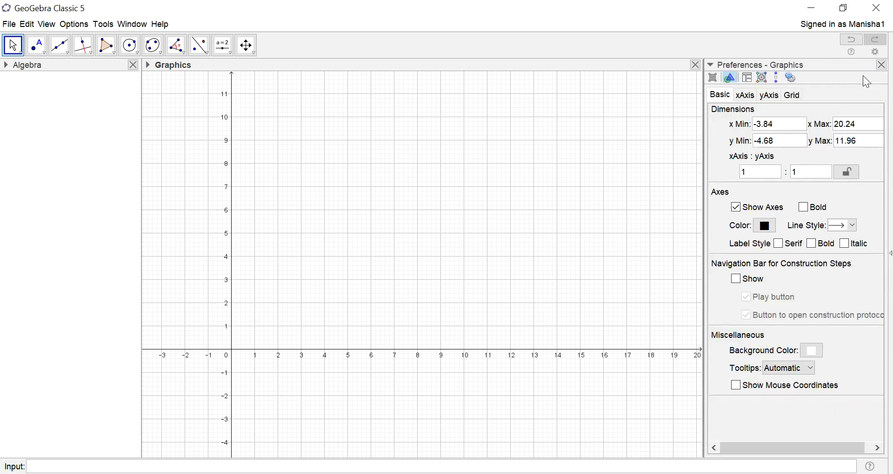
pyautogui.click(747, 97)
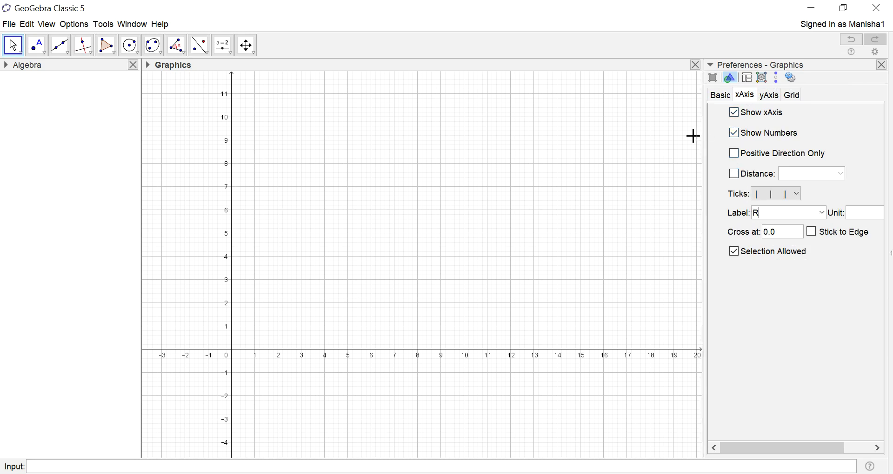
pyautogui.press('Return')
pyautogui.click(775, 96)
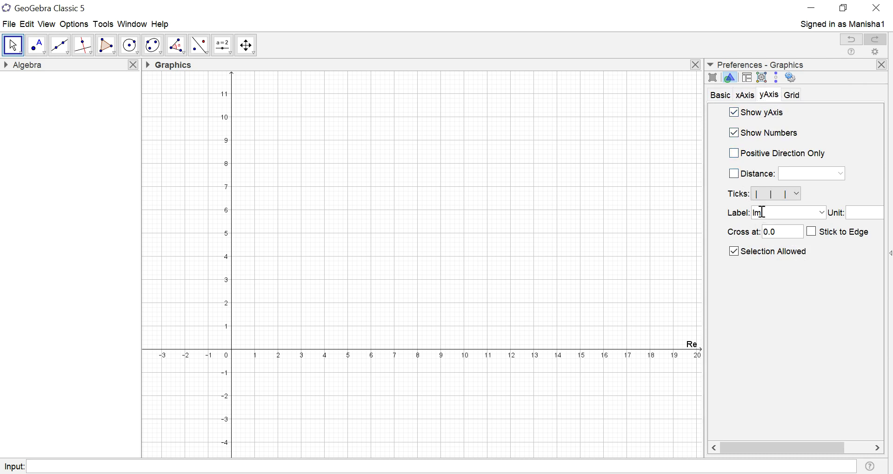
pyautogui.press('Return')
# - Place complex numbers z1 and z2 with the Complex Number tool, then drag z1 to 3.12 + 0.82i
pyautogui.click(39, 54)
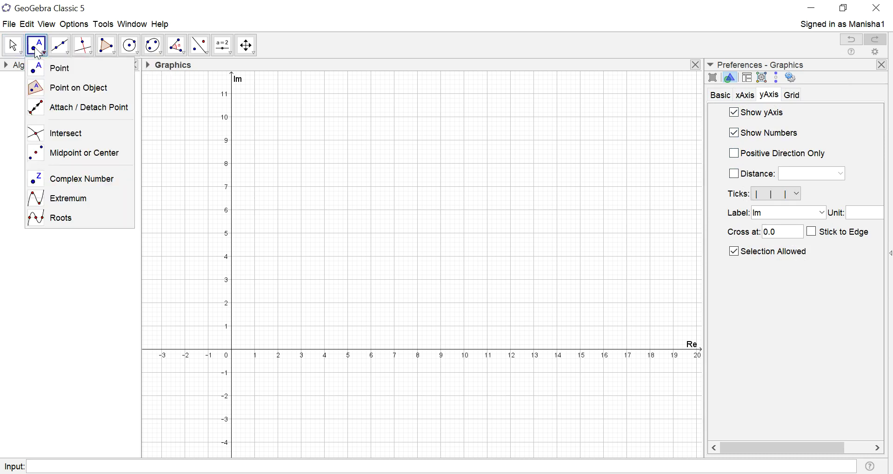
pyautogui.click(38, 53)
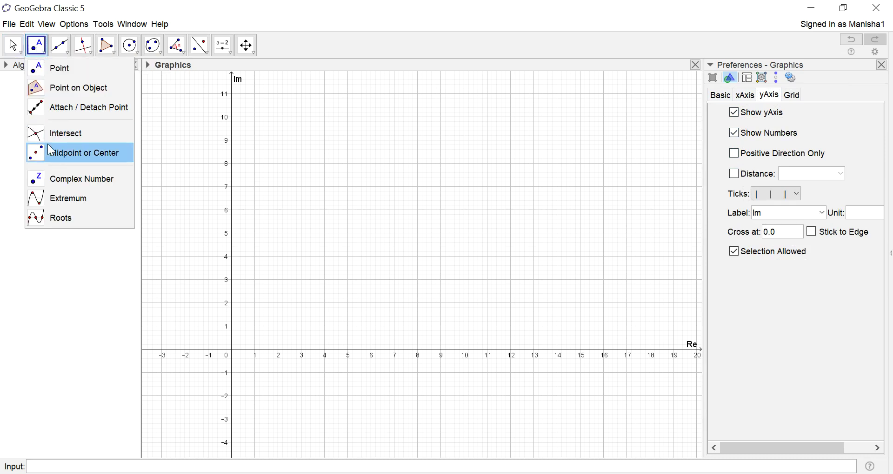
pyautogui.click(51, 179)
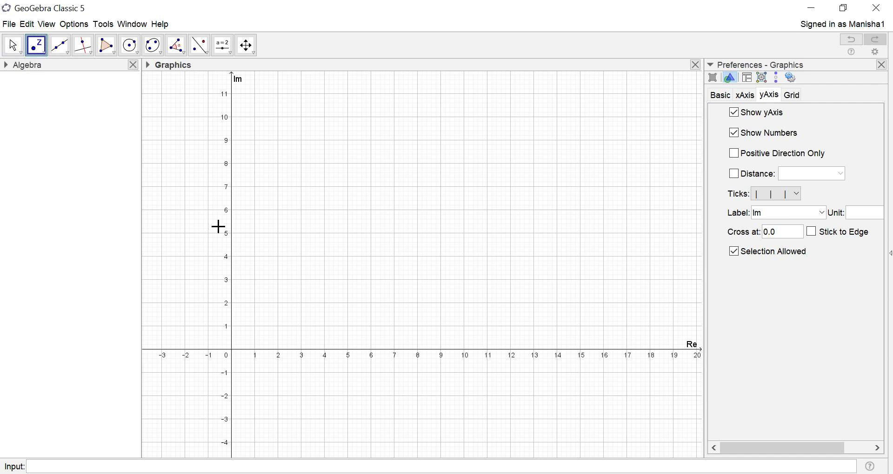
pyautogui.click(259, 253)
pyautogui.click(280, 273)
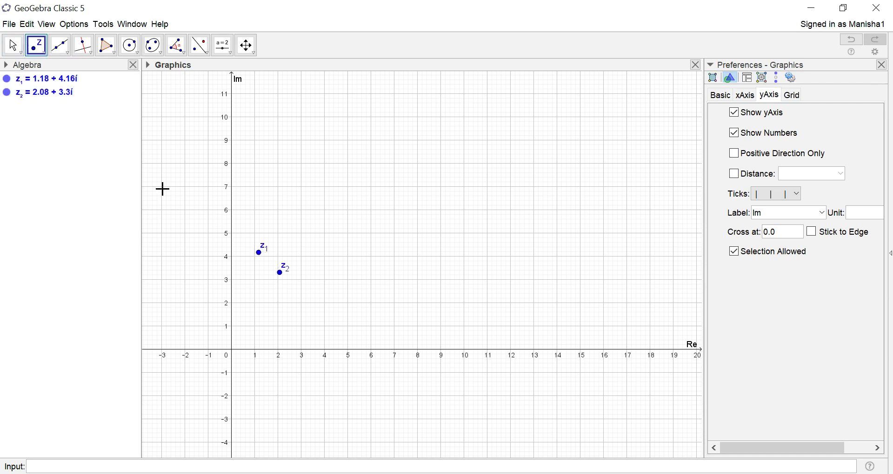
pyautogui.click(12, 47)
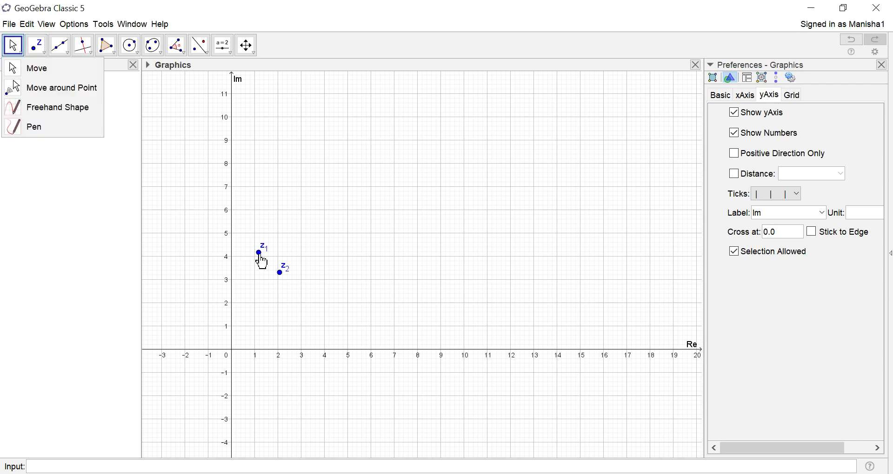
pyautogui.moveTo(260, 252); pyautogui.dragTo(304, 331)
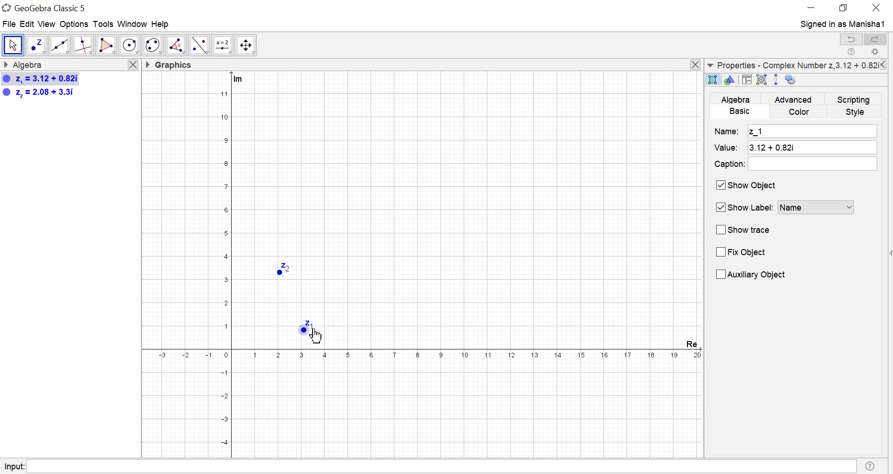
# - Set Show Label to Name & Value for both z1 and z2
pyautogui.click(818, 210)
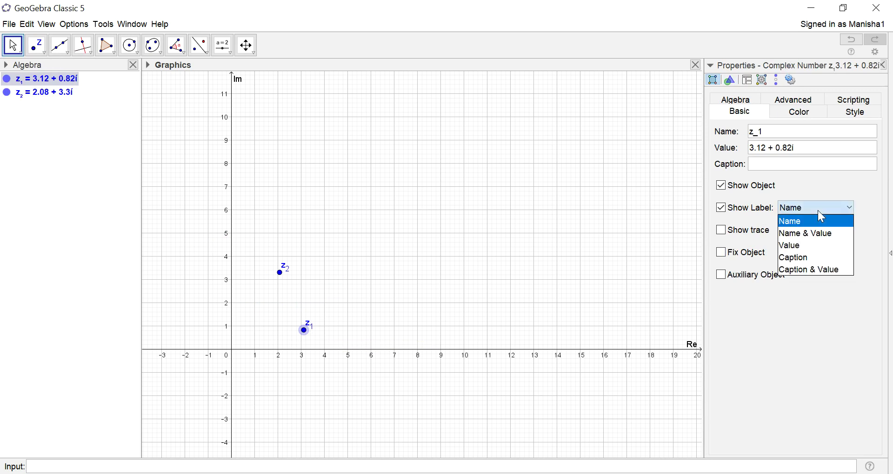
pyautogui.click(816, 234)
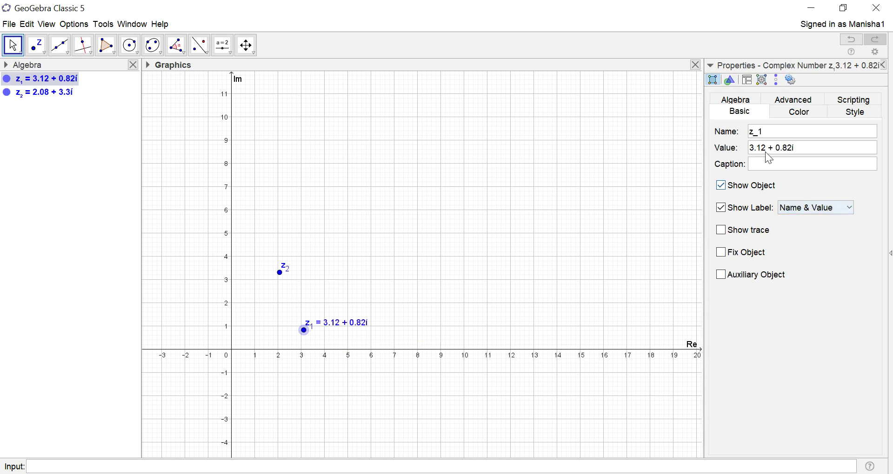
pyautogui.click(281, 274)
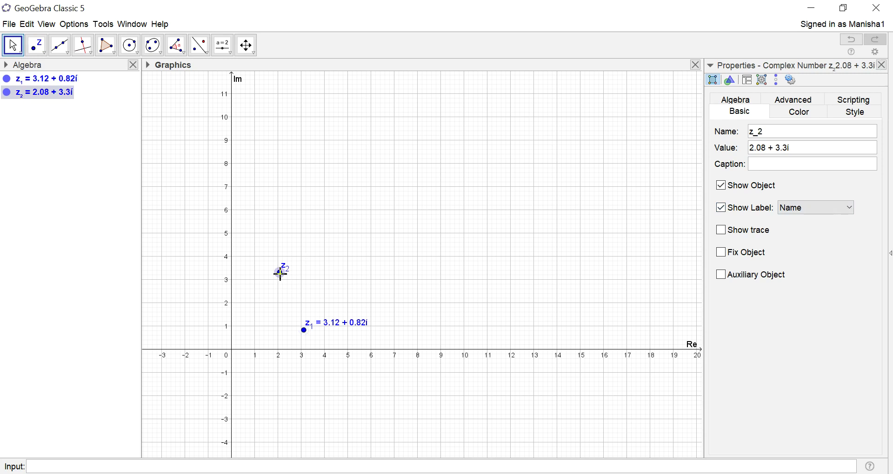
pyautogui.click(790, 209)
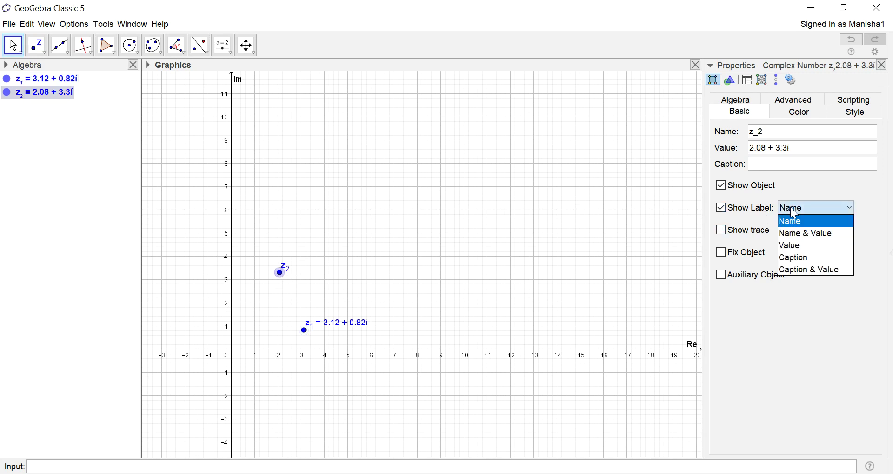
pyautogui.click(797, 234)
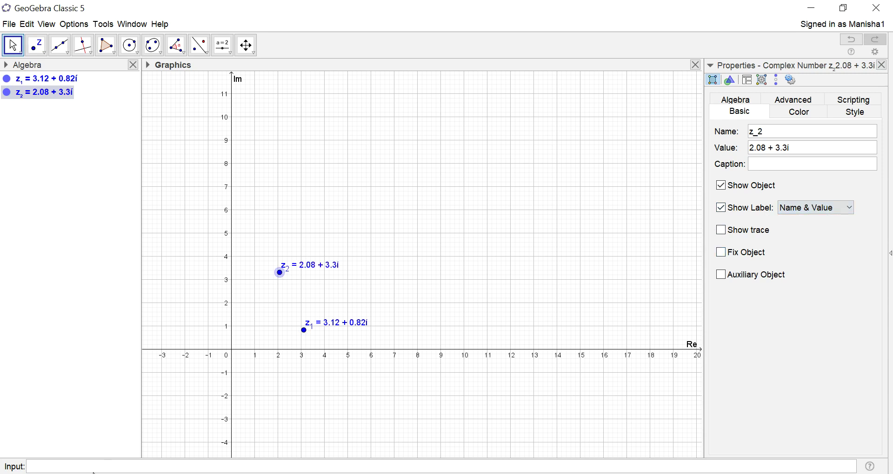
# - Create z3 by entering z_1 + z_2 in the Input bar
pyautogui.click(59, 467)
pyautogui.write('z_1 + z_2')
pyautogui.press('Return')
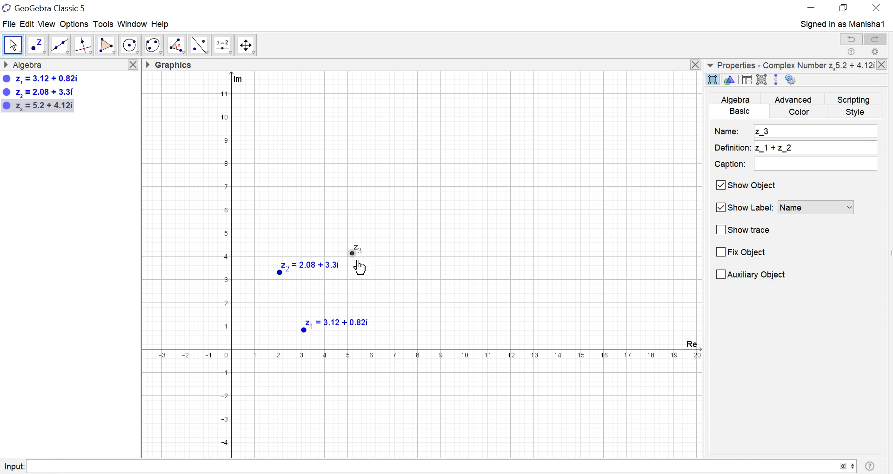
# - Drag z2 to 3−i and z1 to −3−i, checking that z3 updates to 0−2i
pyautogui.moveTo(280, 274); pyautogui.dragTo(302, 380)
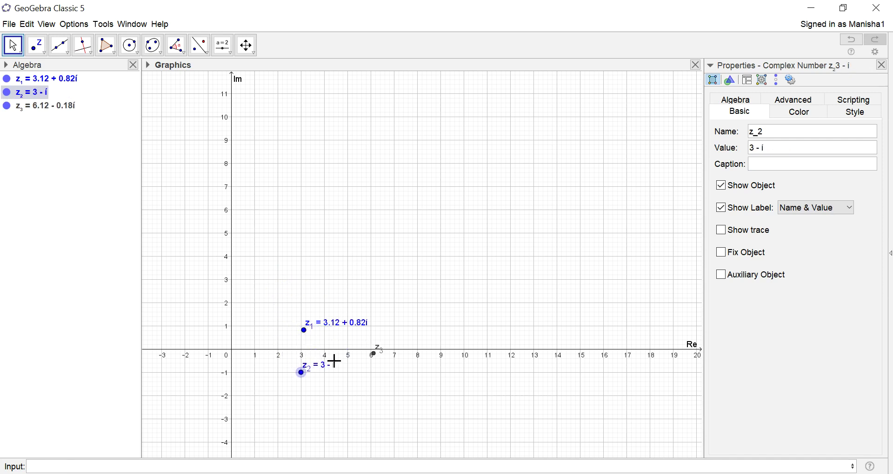
pyautogui.moveTo(305, 332); pyautogui.dragTo(303, 330)
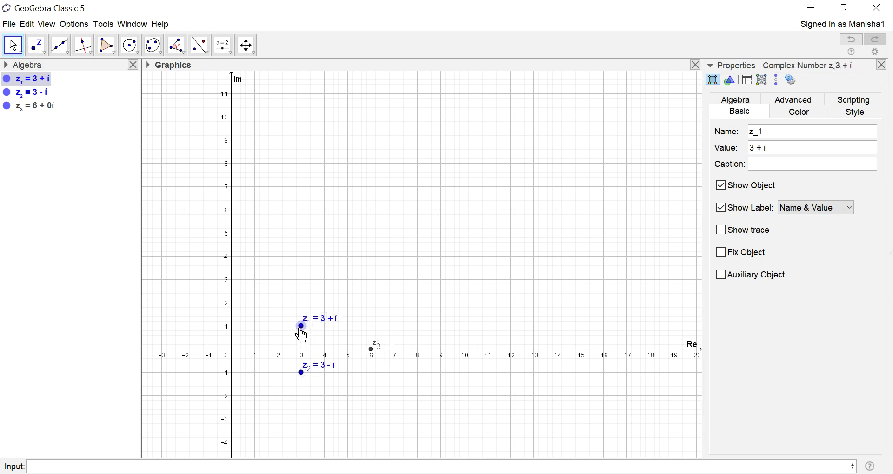
pyautogui.moveTo(302, 335); pyautogui.dragTo(165, 382)
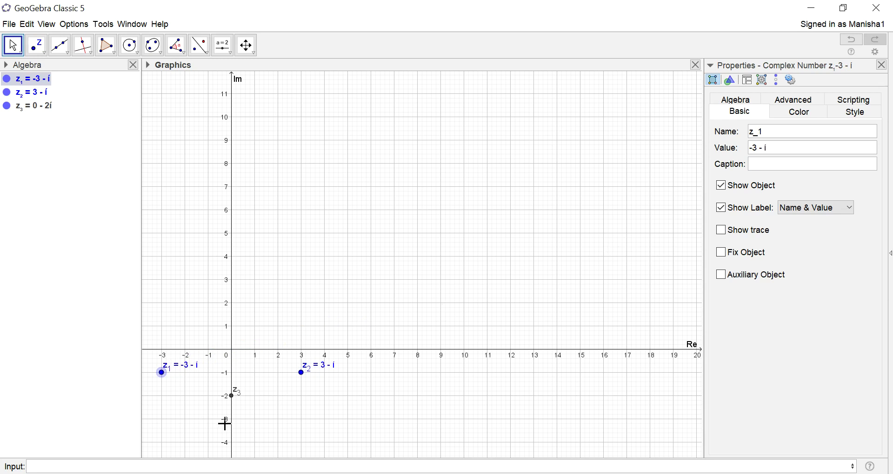
# - Set z3's label to Name & Value and close the Properties panel
pyautogui.click(232, 397)
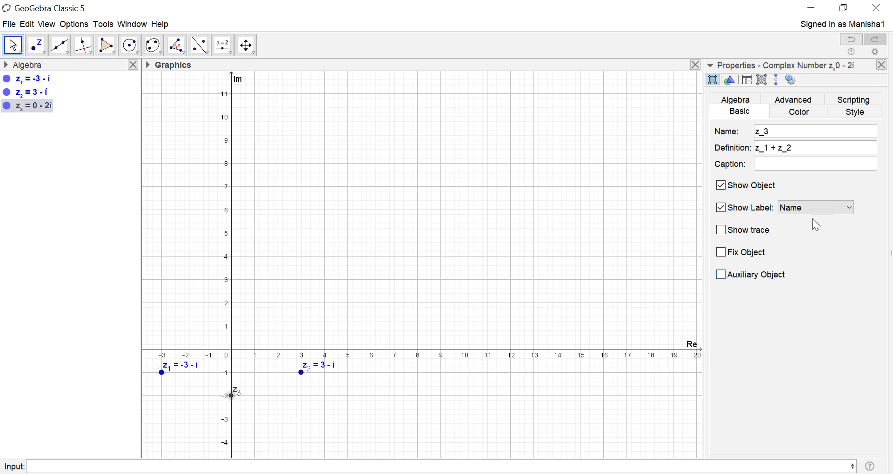
pyautogui.click(829, 212)
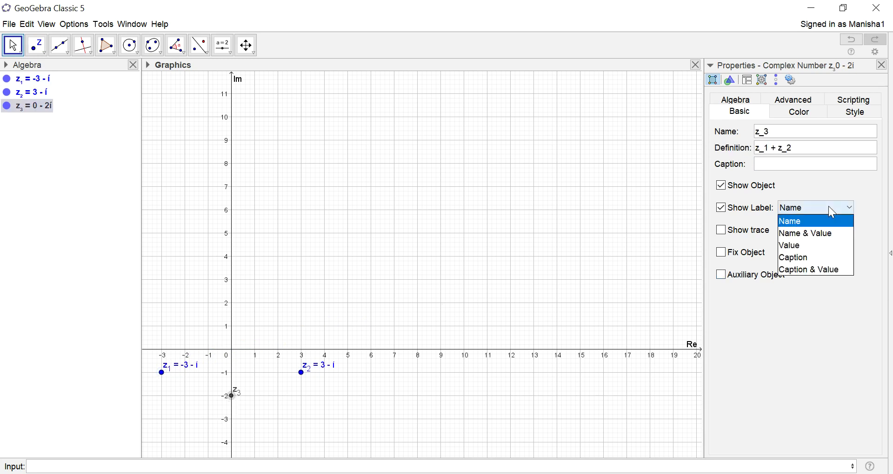
pyautogui.click(814, 235)
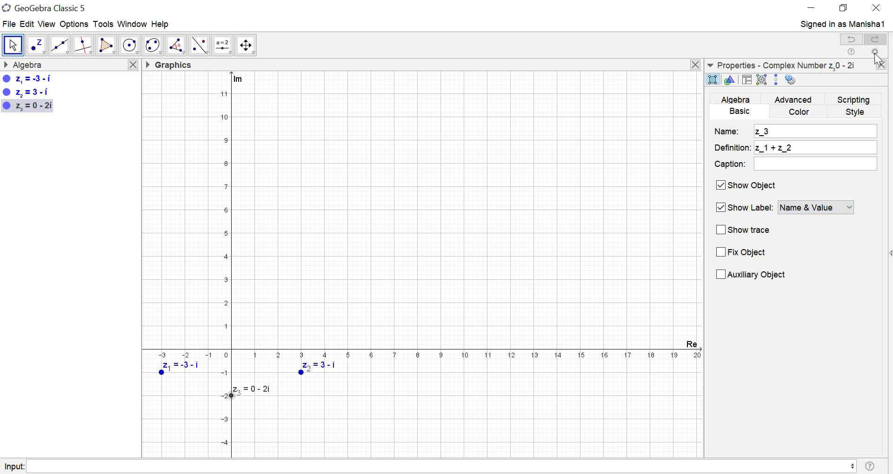
pyautogui.click(882, 66)
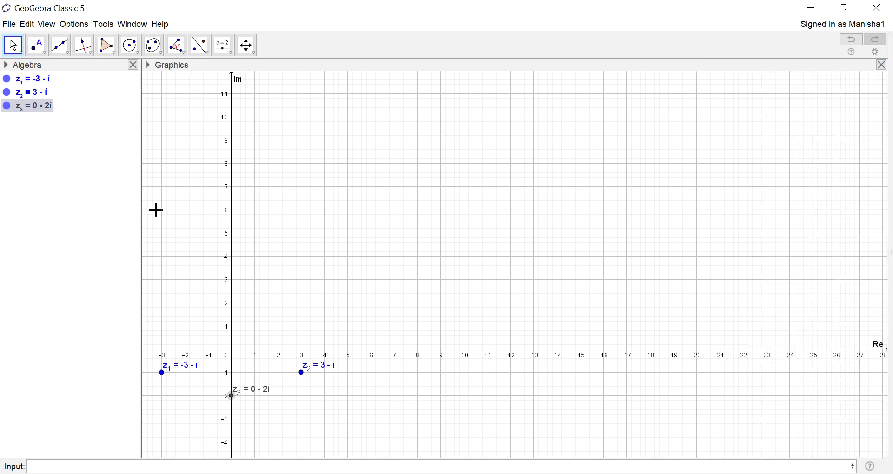
pyautogui.click(9, 24)
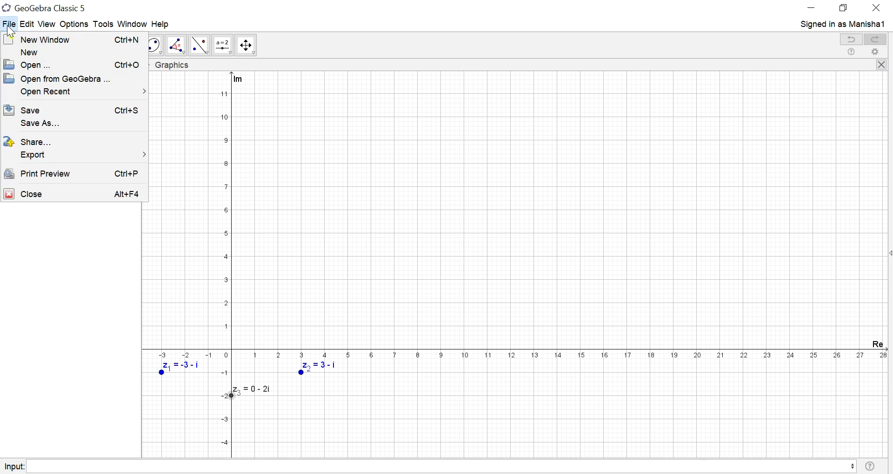
# - Share the applet online as a worksheet titled 'Adding complex numbers'
pyautogui.click(32, 144)
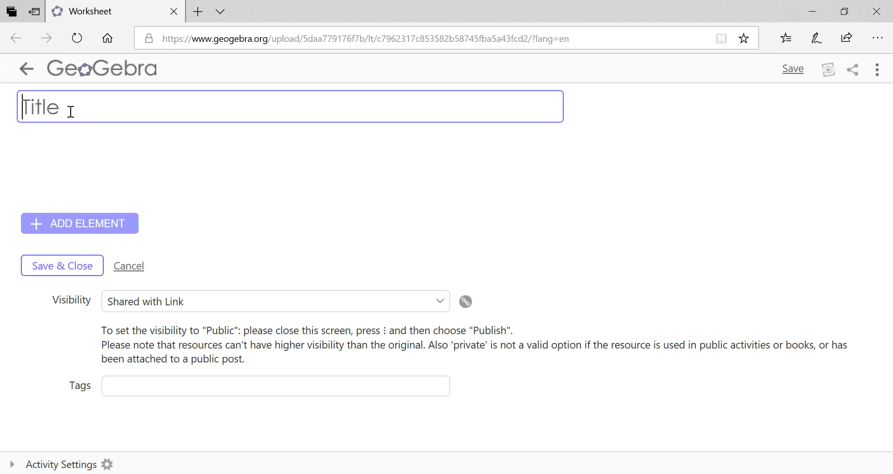
pyautogui.write('Aa')
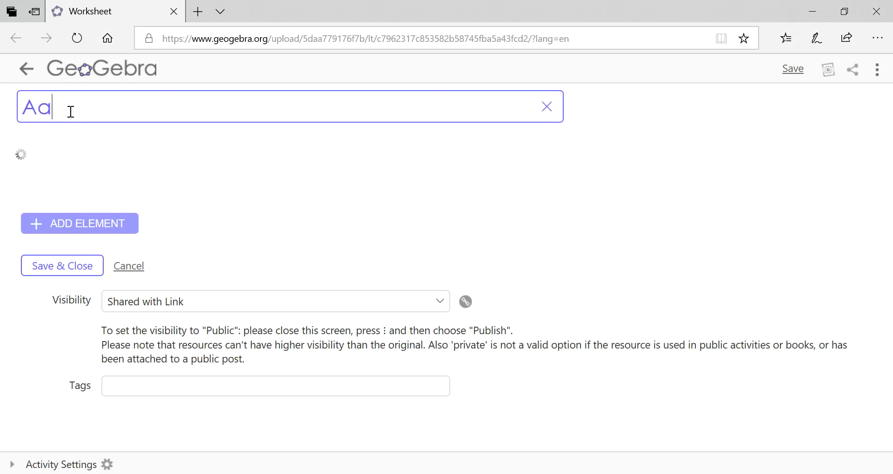
pyautogui.press('BackSpace')
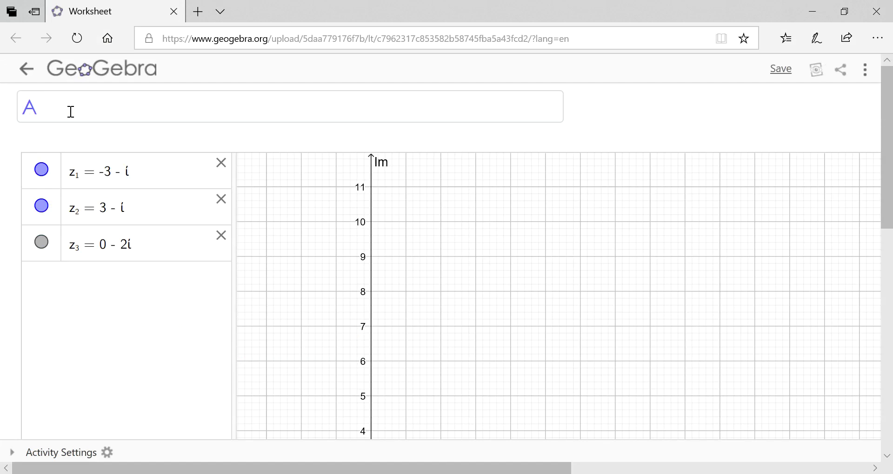
pyautogui.click(71, 111)
pyautogui.write('dd')
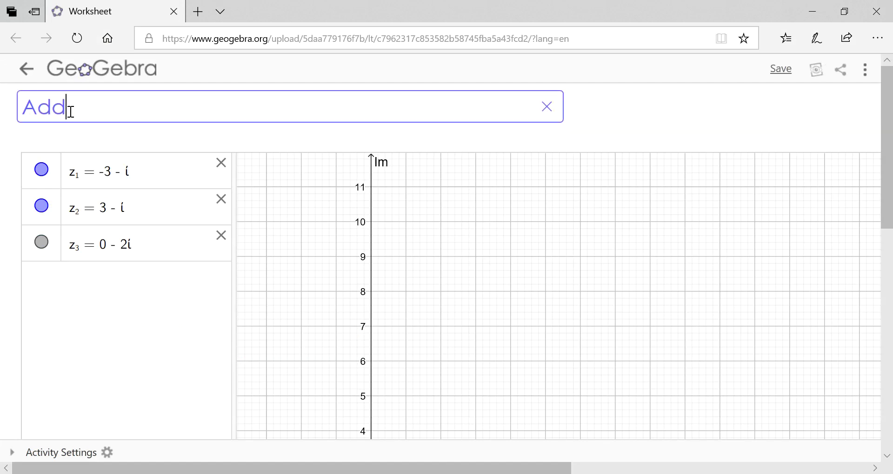
pyautogui.write('ing comp')
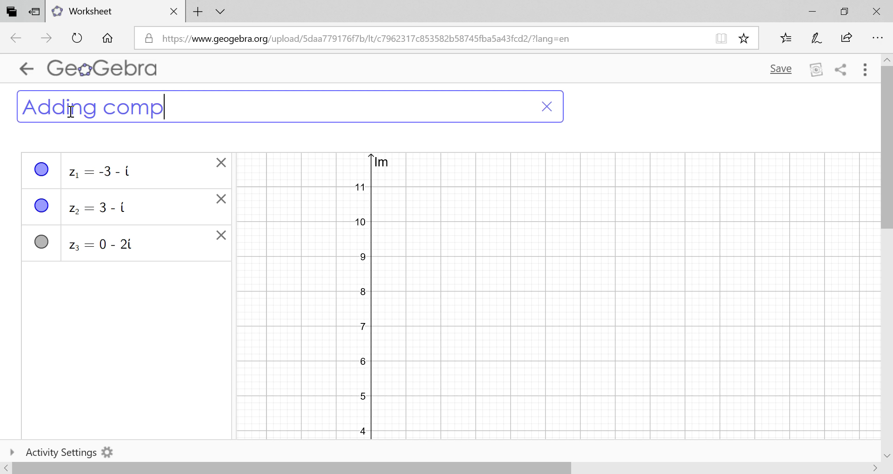
pyautogui.write('lex numbers')
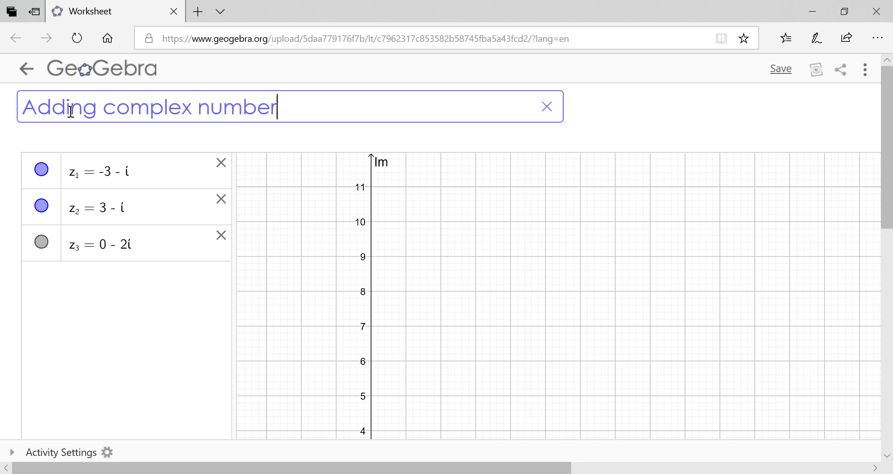
pyautogui.click(880, 181)
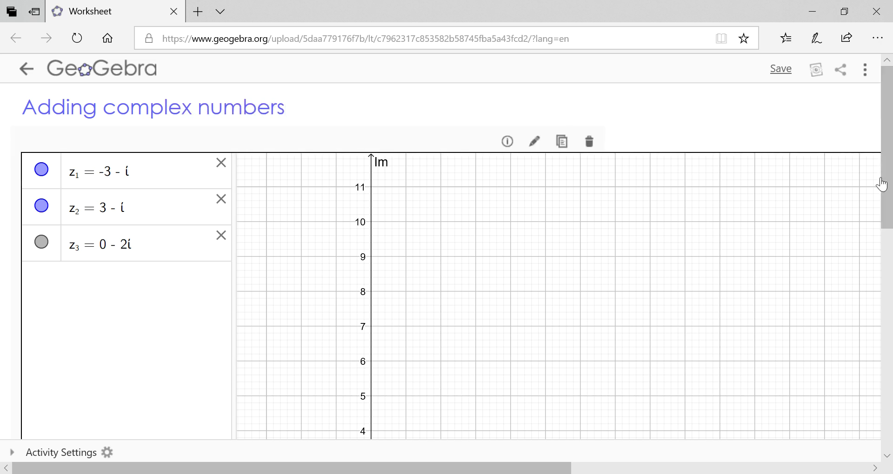
# - In the uploaded applet, drag z2 to 4.92 + 1.72i so z3 becomes 1.92 + 0.72i
pyautogui.moveTo(882, 183); pyautogui.dragTo(888, 313)
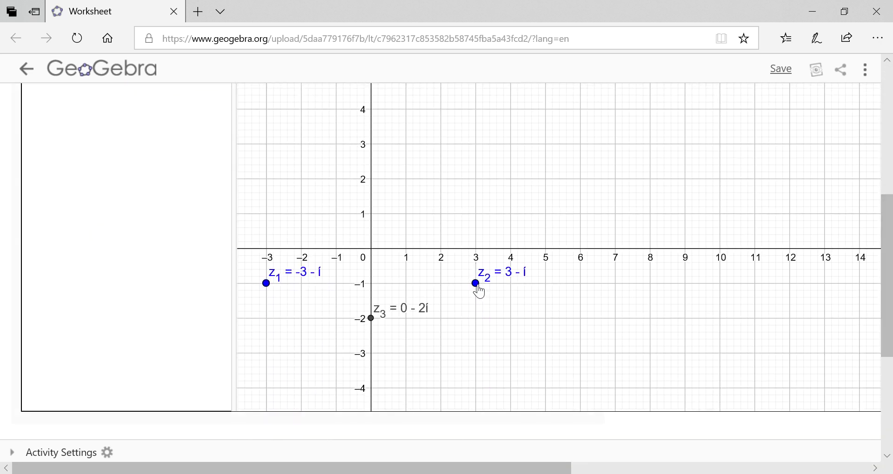
pyautogui.moveTo(477, 286); pyautogui.dragTo(544, 193)
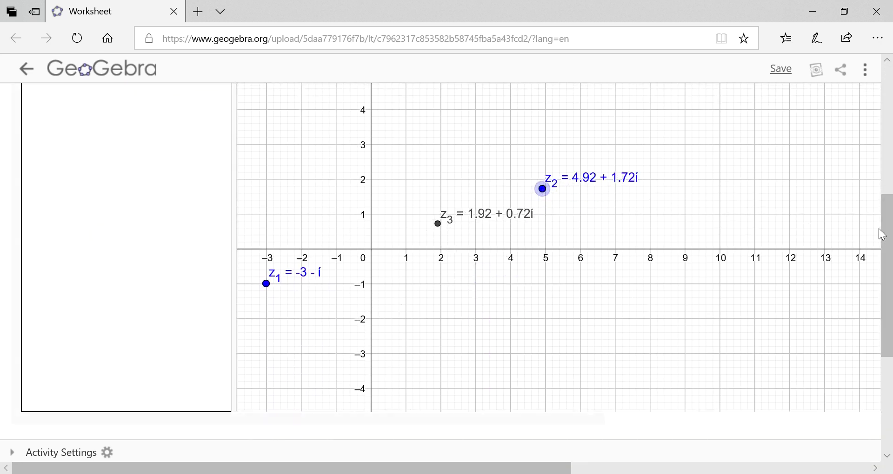
pyautogui.moveTo(889, 234); pyautogui.dragTo(887, 297)
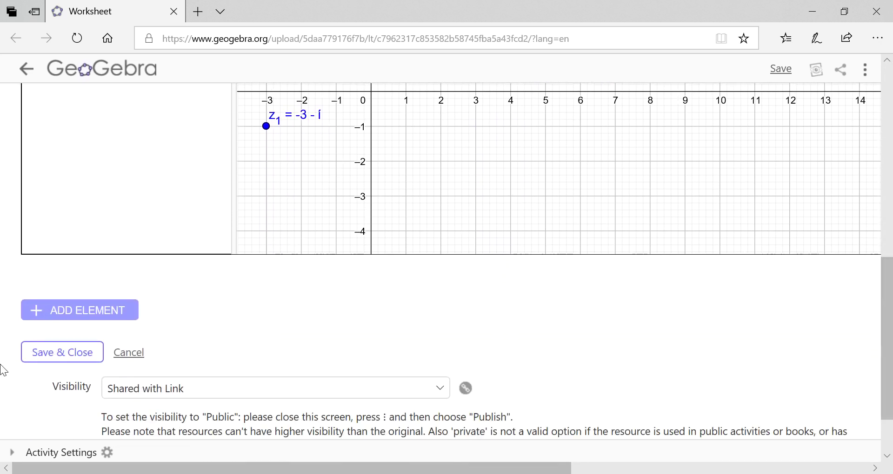
# - Save & Close the worksheet to return to the geogebra.org home page
pyautogui.click(106, 318)
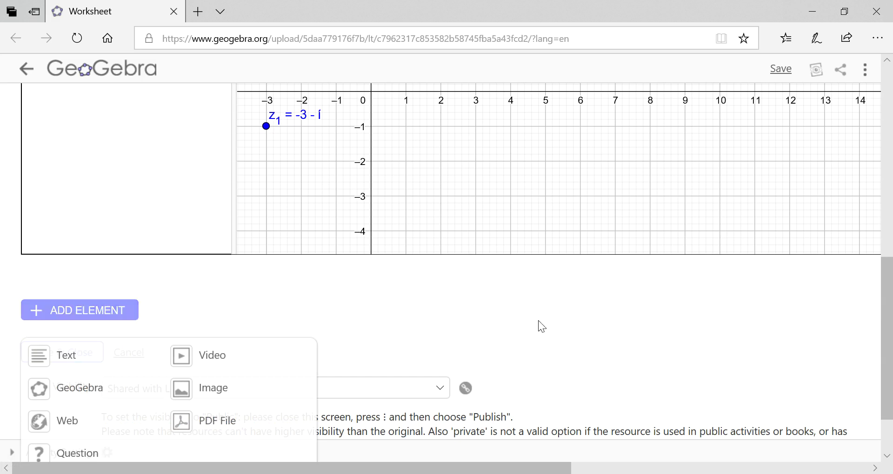
pyautogui.moveTo(887, 315); pyautogui.dragTo(887, 337)
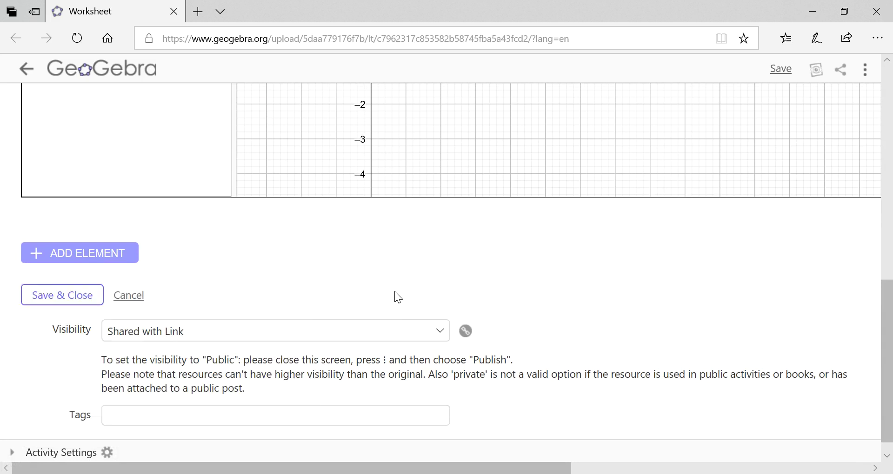
pyautogui.click(78, 296)
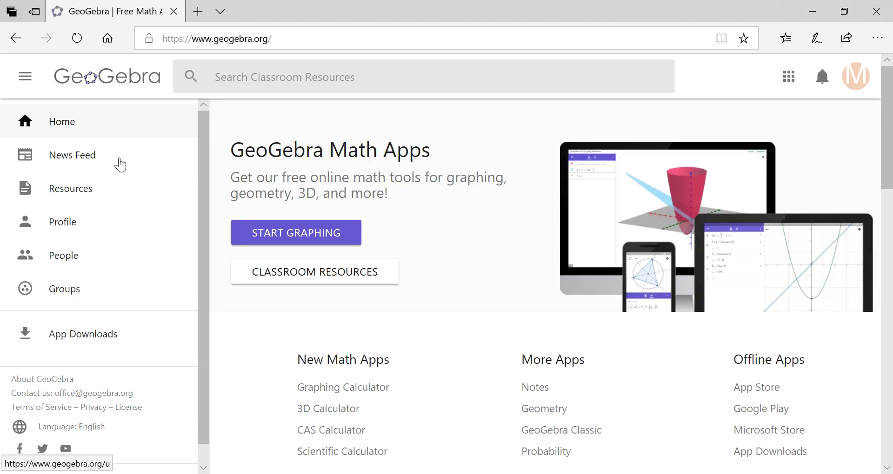
# - Open the 'Adding complex numbers' activity from Resources under the Mine tab
pyautogui.click(89, 192)
pyautogui.click(512, 124)
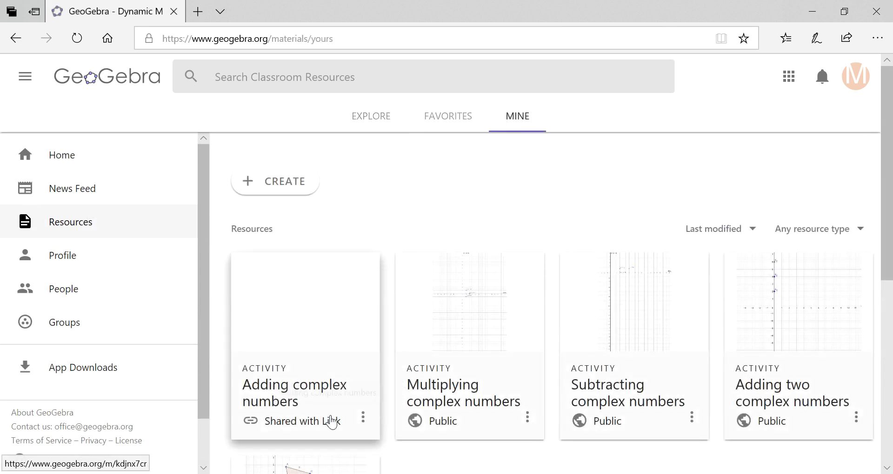
pyautogui.click(364, 418)
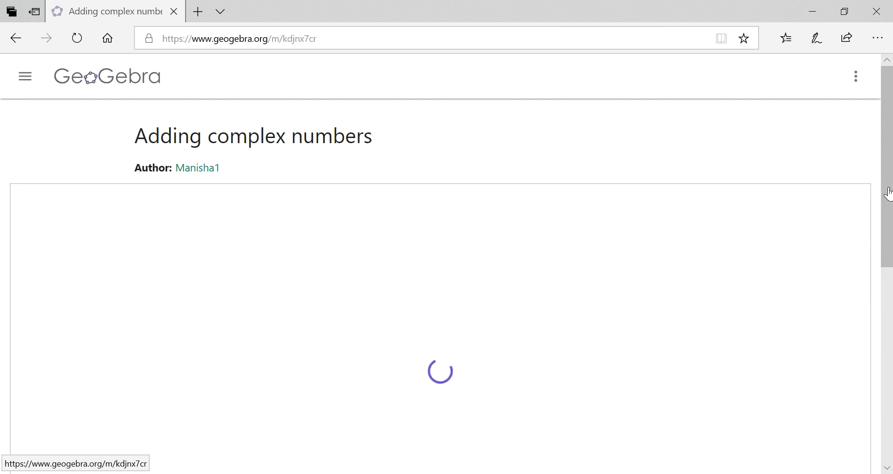
pyautogui.moveTo(888, 195)
pyautogui.mouseDown()
pyautogui.moveTo(890, 392)
pyautogui.moveTo(890, 187)
pyautogui.mouseUp()
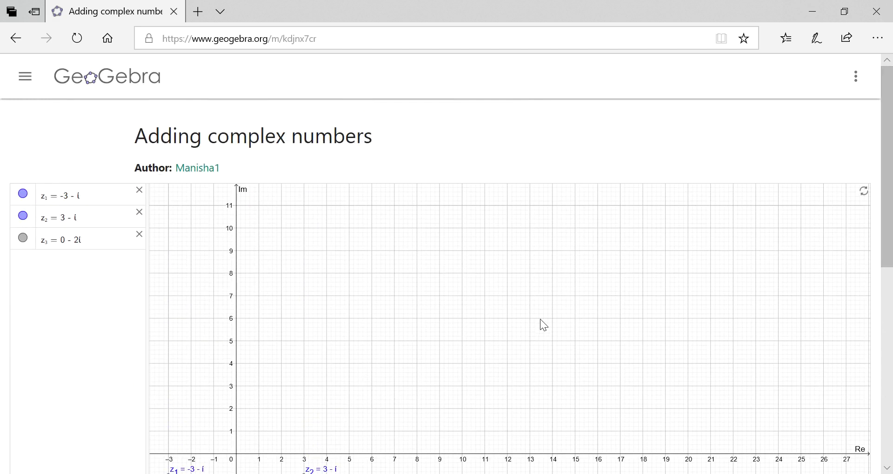